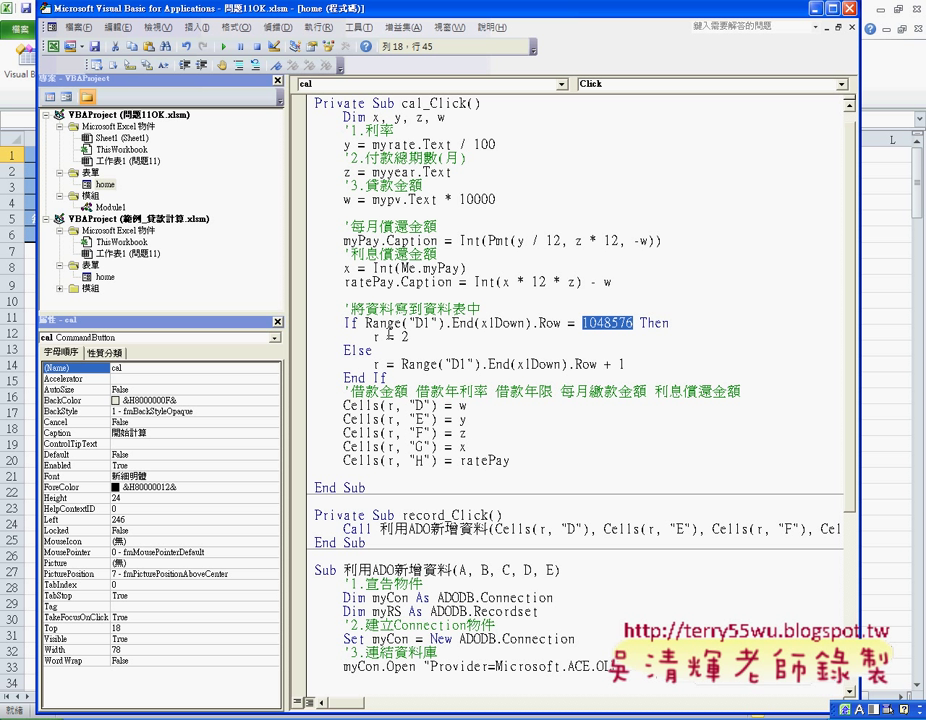
# Walk through cal_Click's row logic: r = 2 first, otherwise the last filled column D row + 1
pyautogui.moveTo(373, 337); pyautogui.dragTo(411, 337)
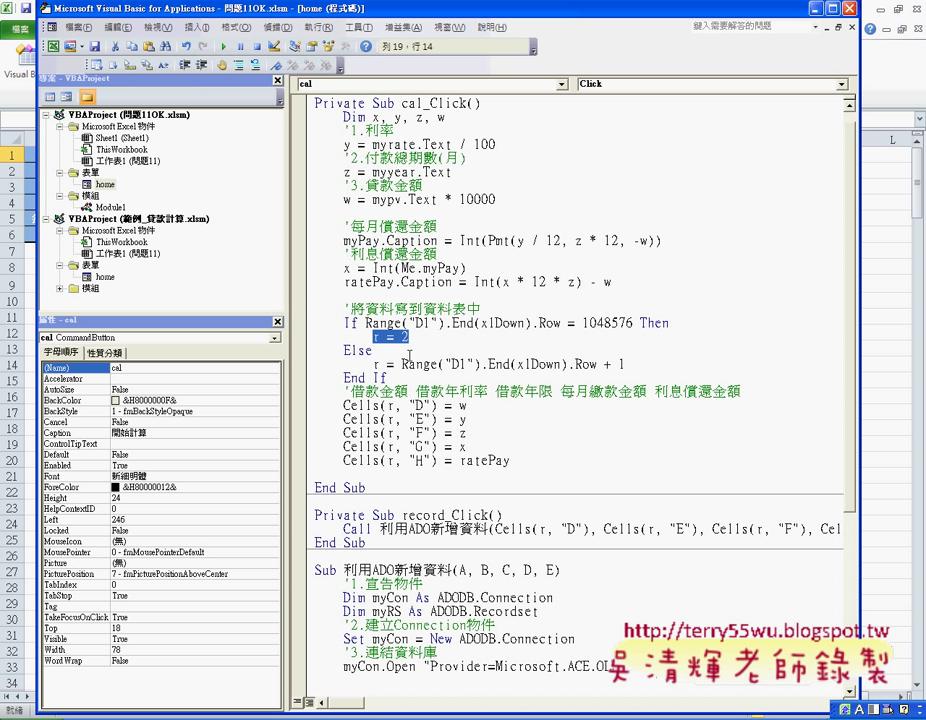
pyautogui.moveTo(401, 364); pyautogui.dragTo(629, 364)
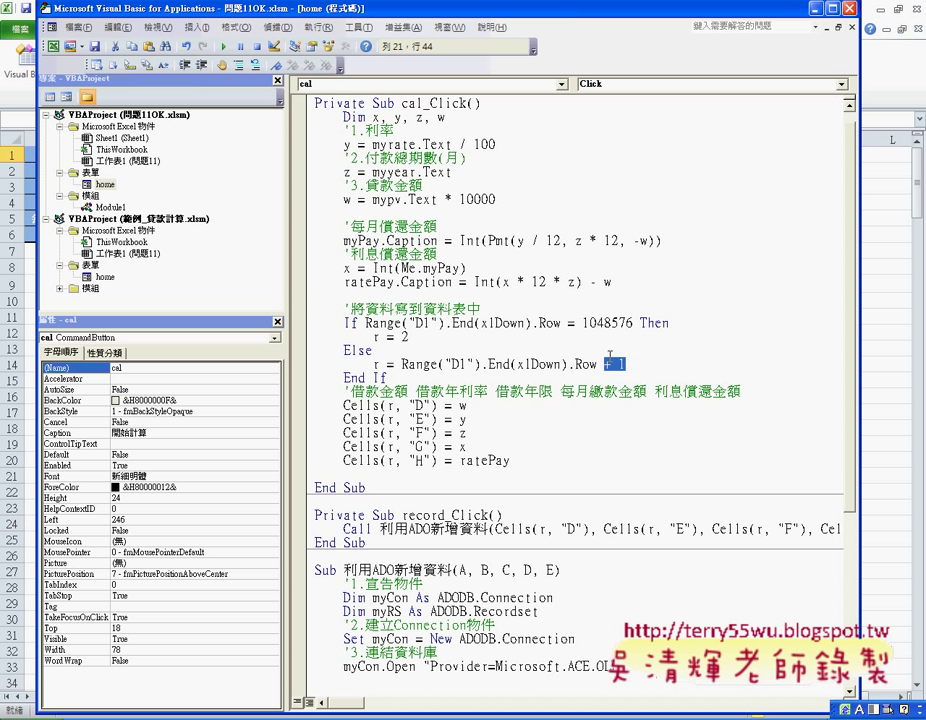
pyautogui.doubleClick(378, 364)
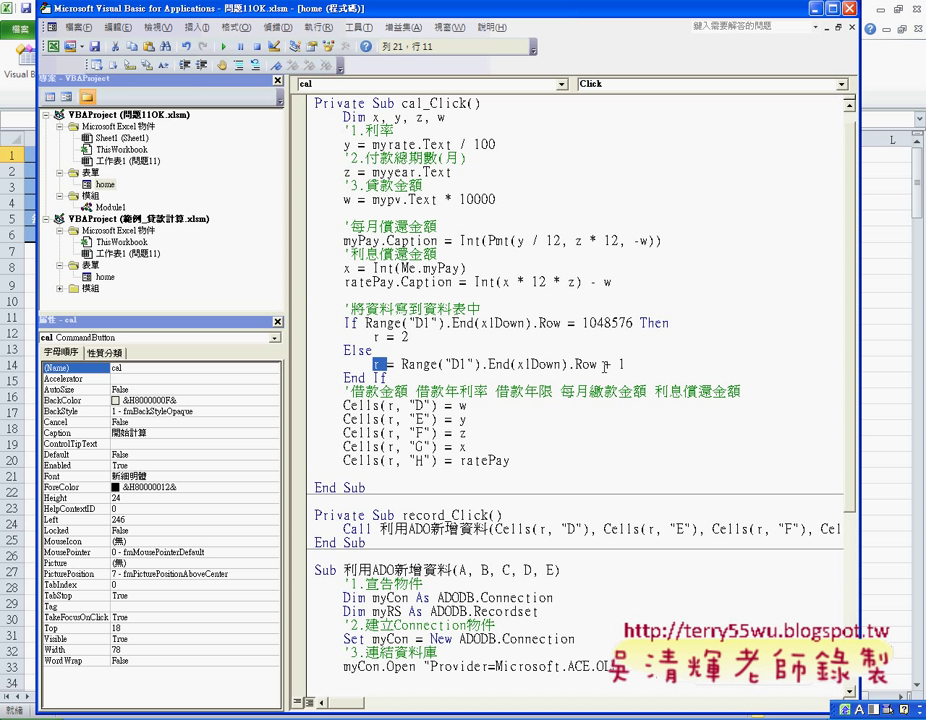
pyautogui.moveTo(629, 364); pyautogui.dragTo(604, 364)
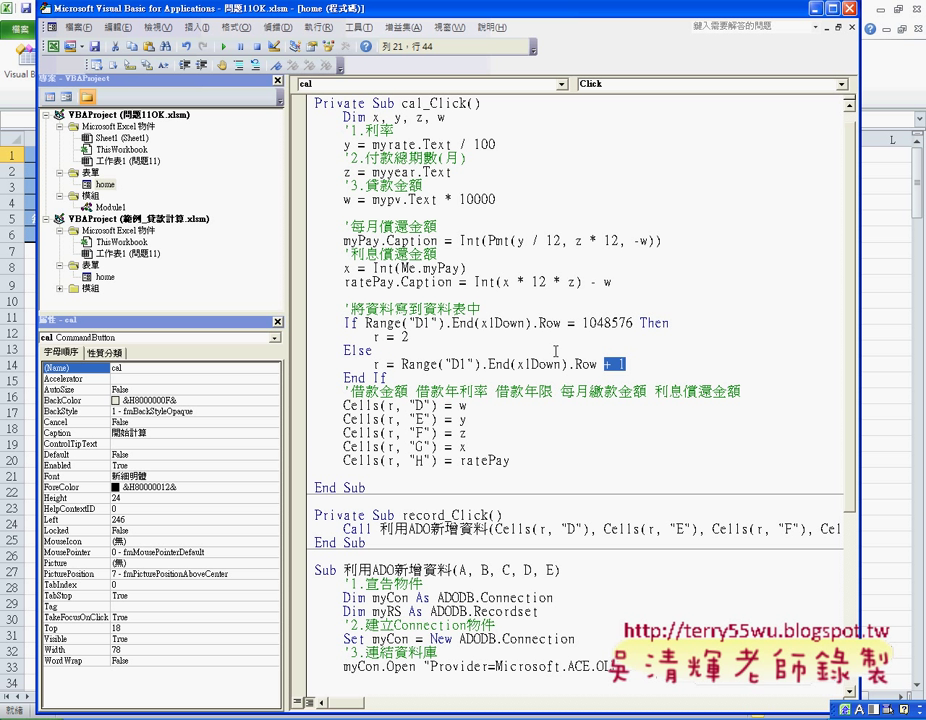
pyautogui.click(393, 406)
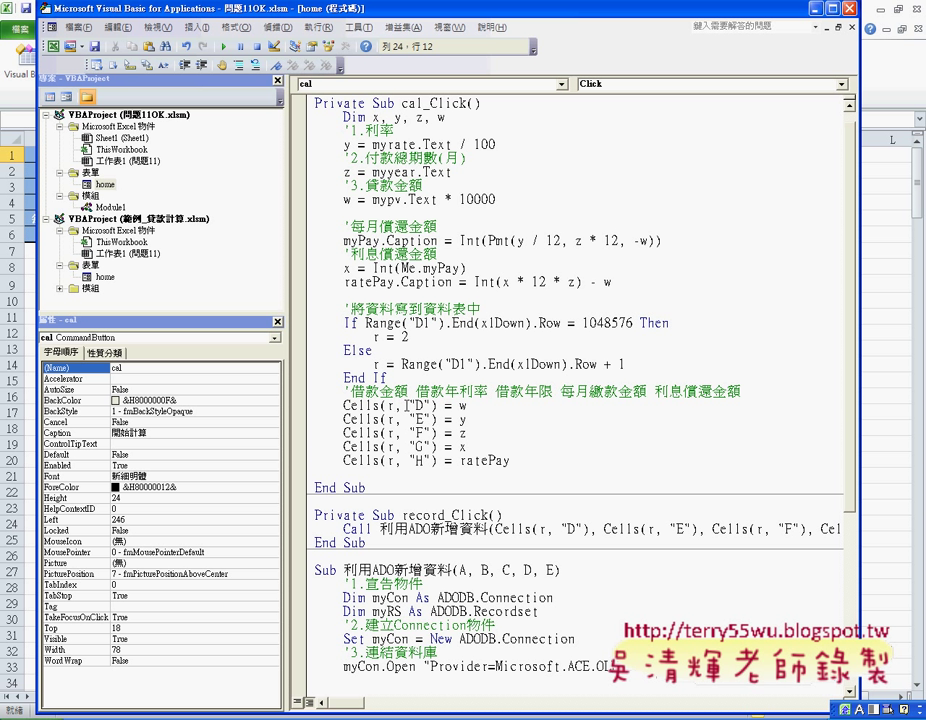
pyautogui.moveTo(402, 364); pyautogui.dragTo(625, 364)
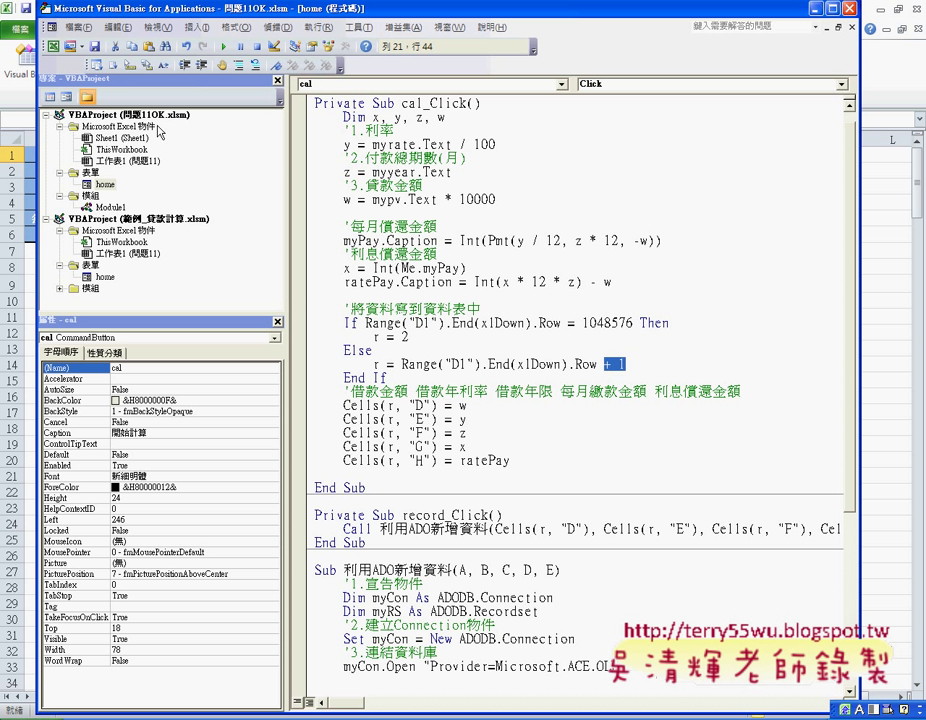
# Move the editor aside, confirm the loan records end at row 13 with D14 empty, and return
pyautogui.moveTo(60, 8); pyautogui.dragTo(455, 8)
pyautogui.click(311, 174)
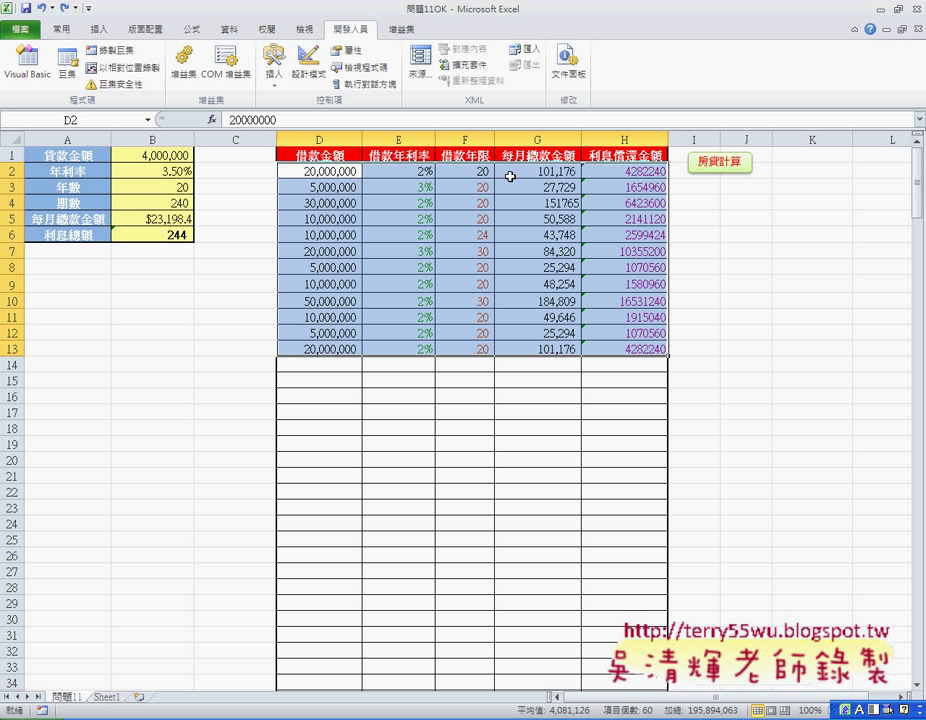
pyautogui.click(310, 350)
pyautogui.click(13, 348)
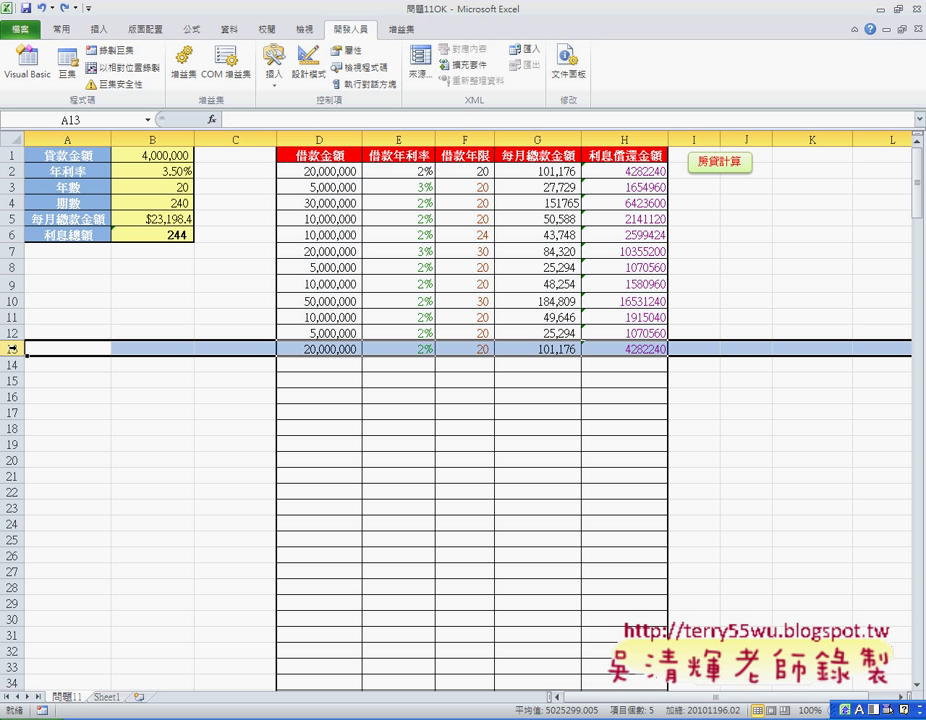
pyautogui.click(318, 365)
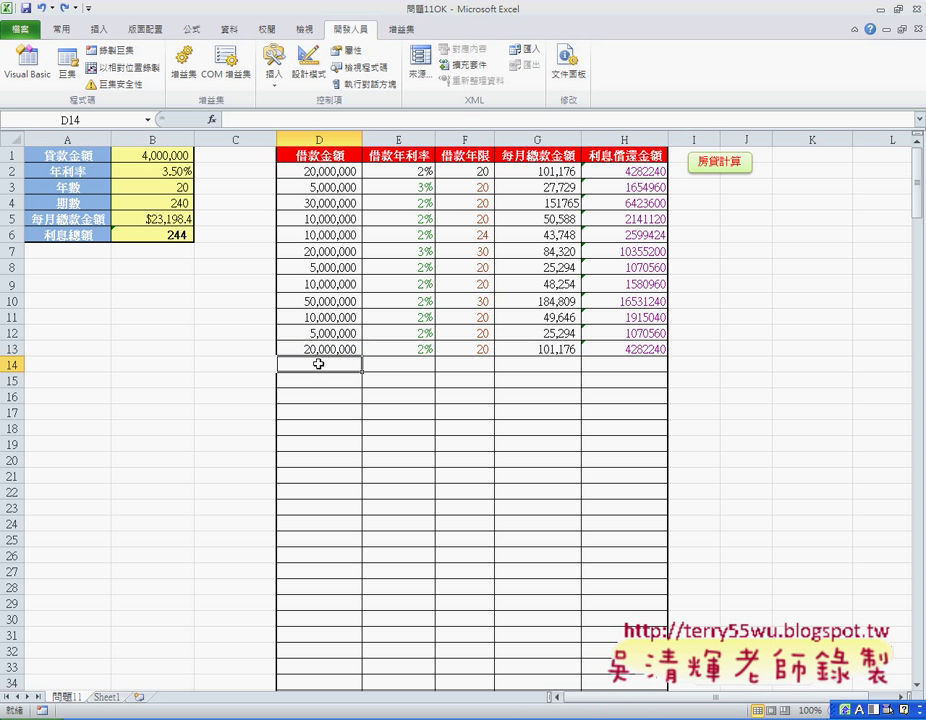
pyautogui.hotkey('alt', 'F11')
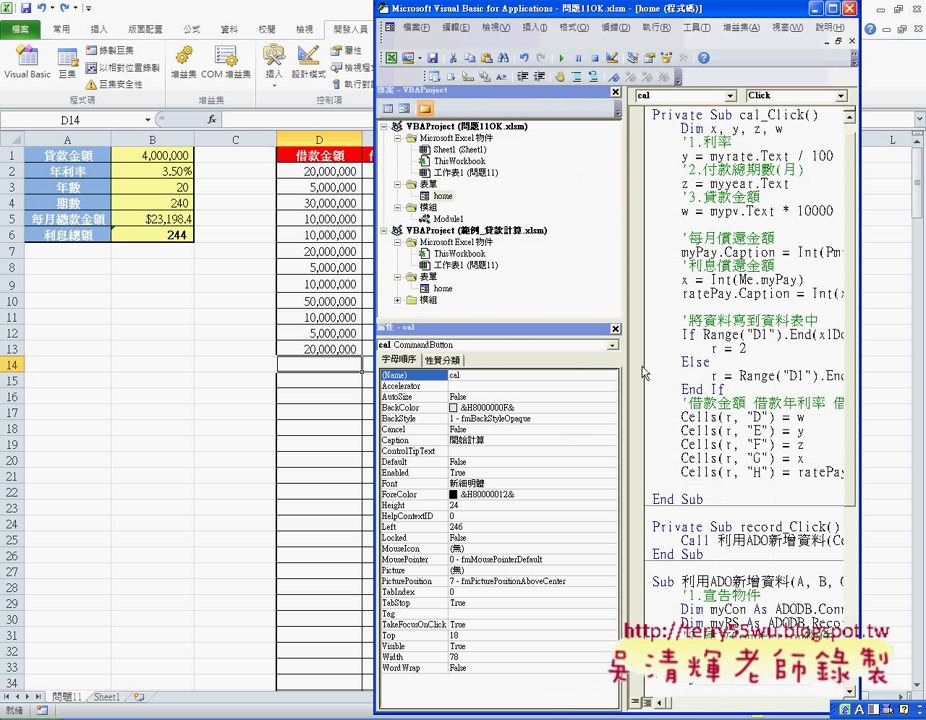
pyautogui.moveTo(624, 363); pyautogui.dragTo(463, 363)
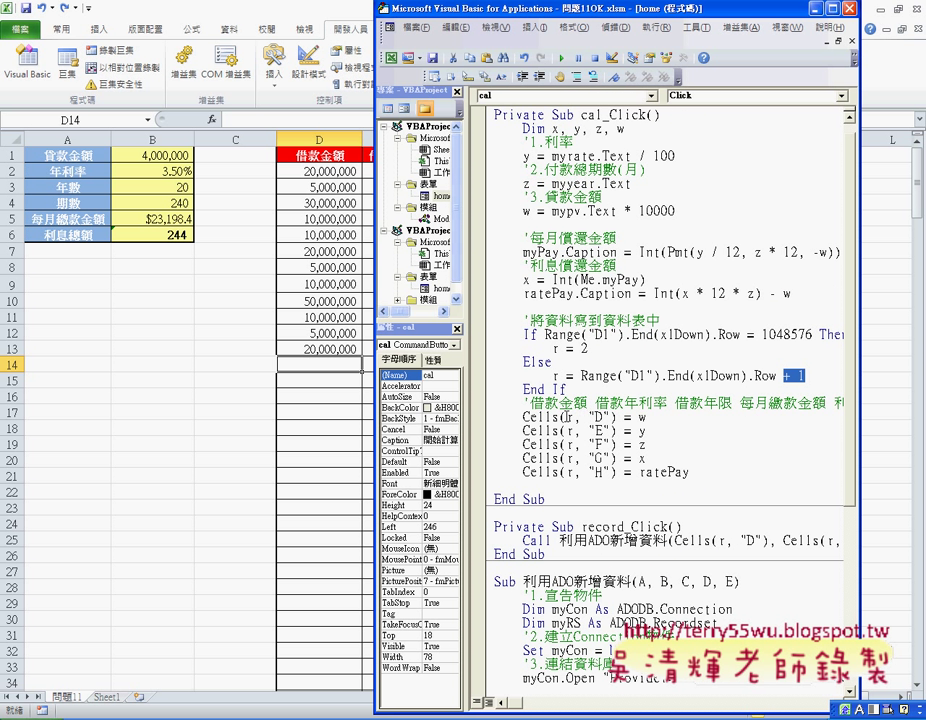
pyautogui.doubleClick(570, 416)
pyautogui.press('Right')
pyautogui.press('Right')
pyautogui.press('Right')
pyautogui.hotkey('shift', 'Right')
pyautogui.hotkey('shift', 'Right')
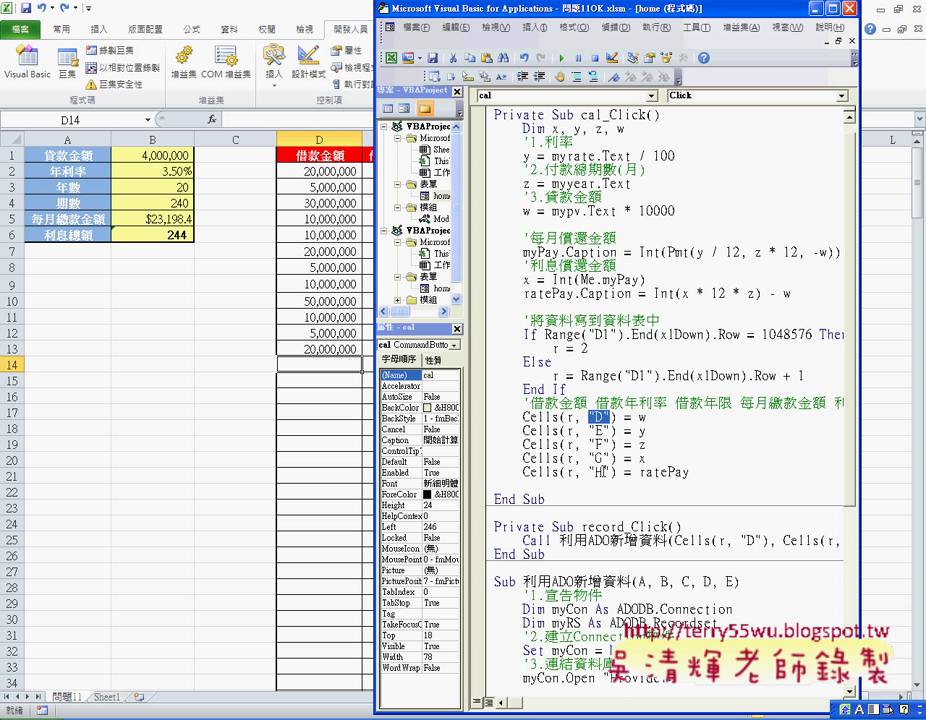
pyautogui.click(650, 416)
pyautogui.doubleClick(648, 416)
pyautogui.doubleClick(526, 211)
pyautogui.doubleClick(643, 431)
pyautogui.moveTo(497, 18); pyautogui.dragTo(621, 13)
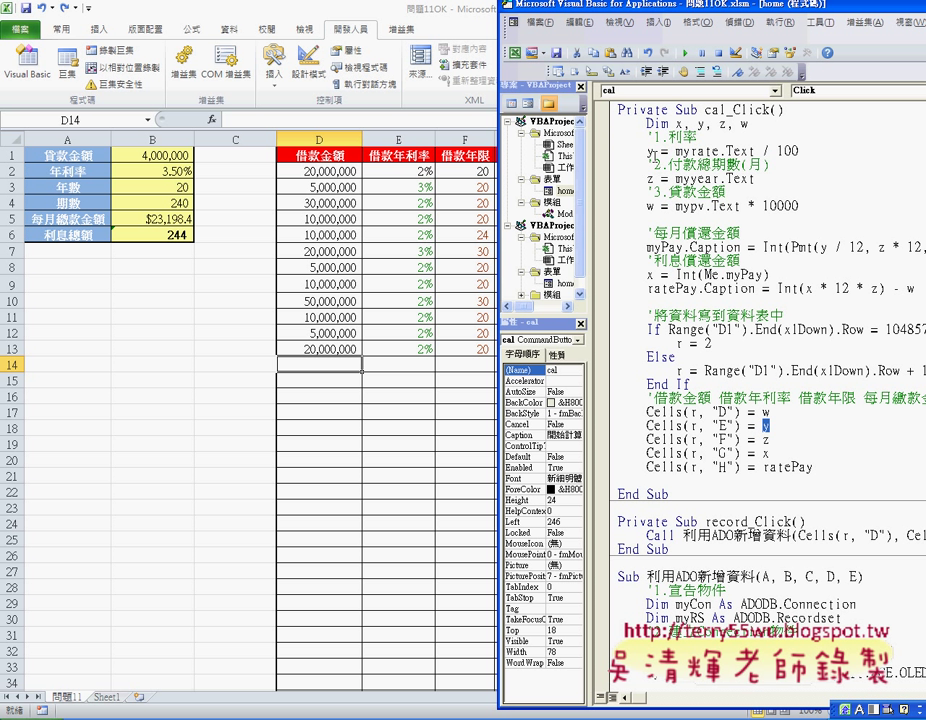
pyautogui.click(773, 449)
pyautogui.hotkey('shift', 'Left')
pyautogui.press('Up')
pyautogui.press('Up')
pyautogui.press('Up')
pyautogui.moveTo(814, 466); pyautogui.dragTo(757, 466)
pyautogui.doubleClick(563, 285)
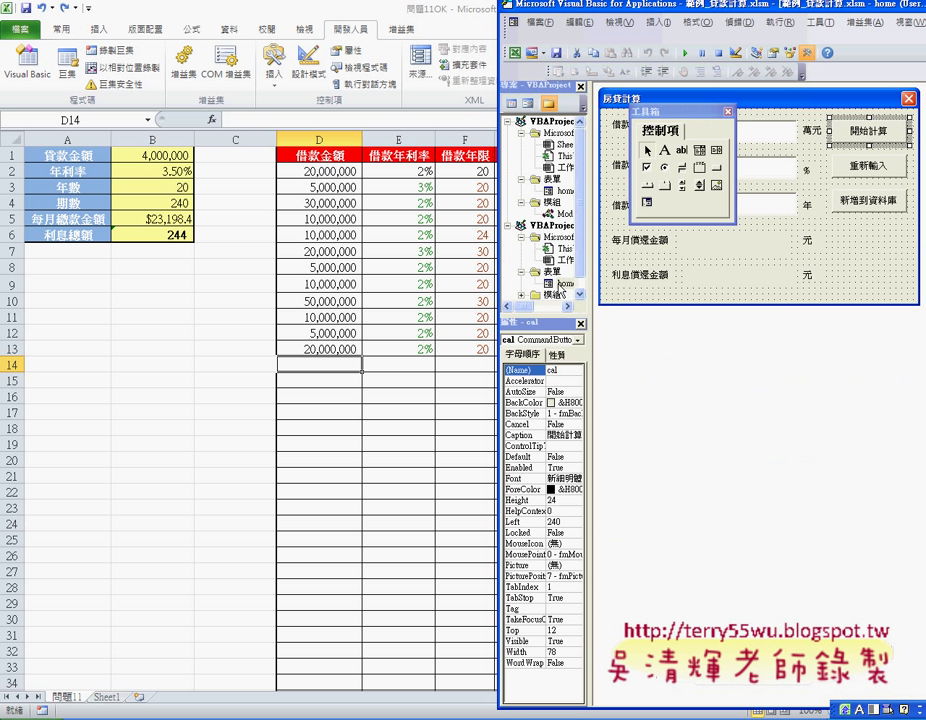
pyautogui.click(745, 285)
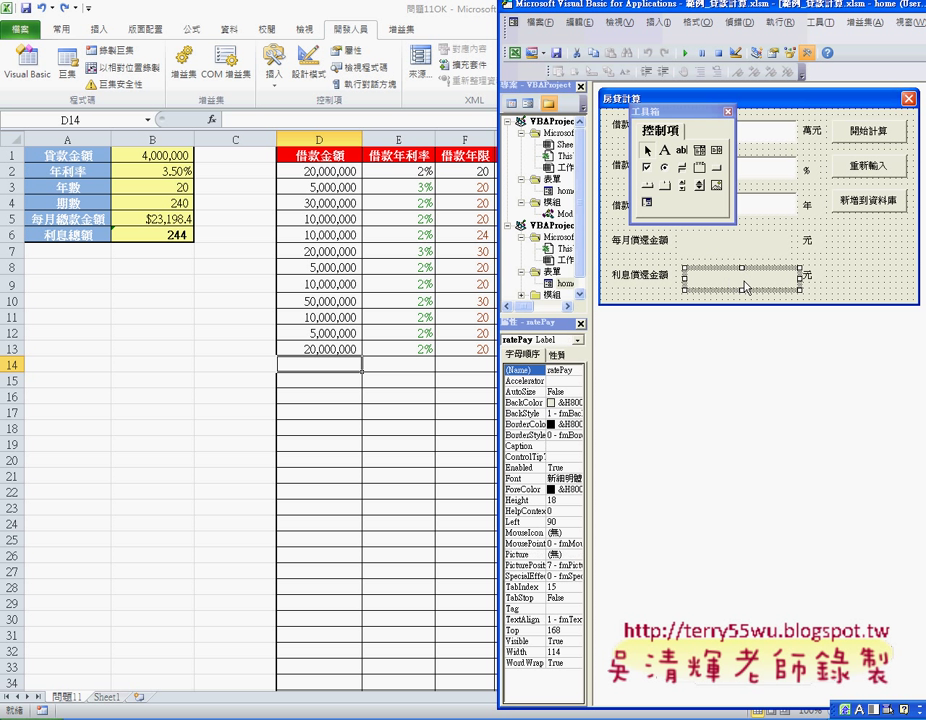
pyautogui.click(856, 133)
pyautogui.doubleClick(856, 133)
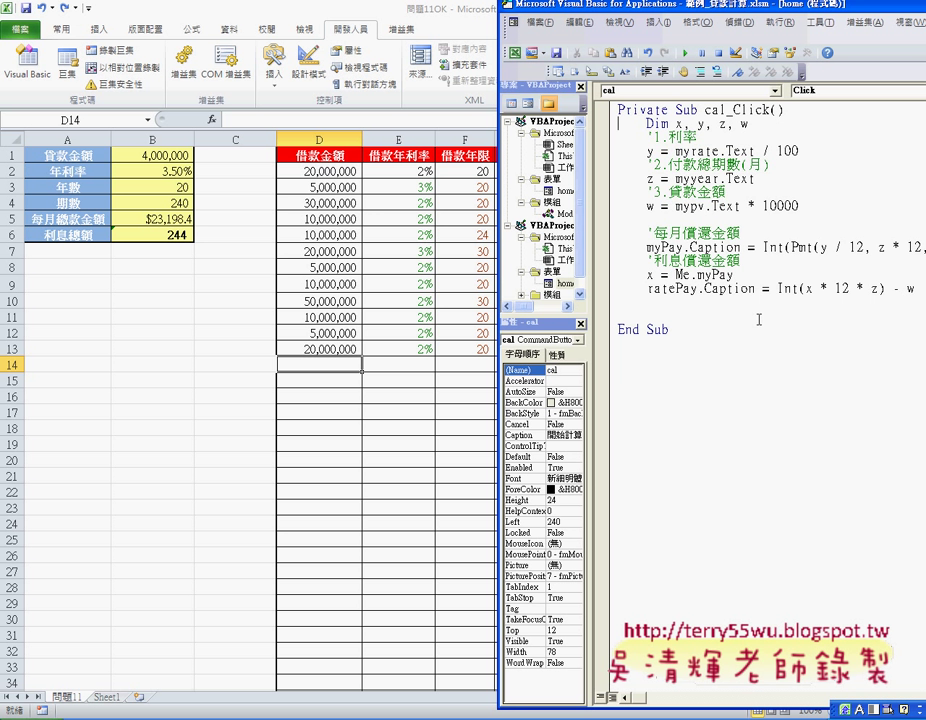
pyautogui.doubleClick(564, 191)
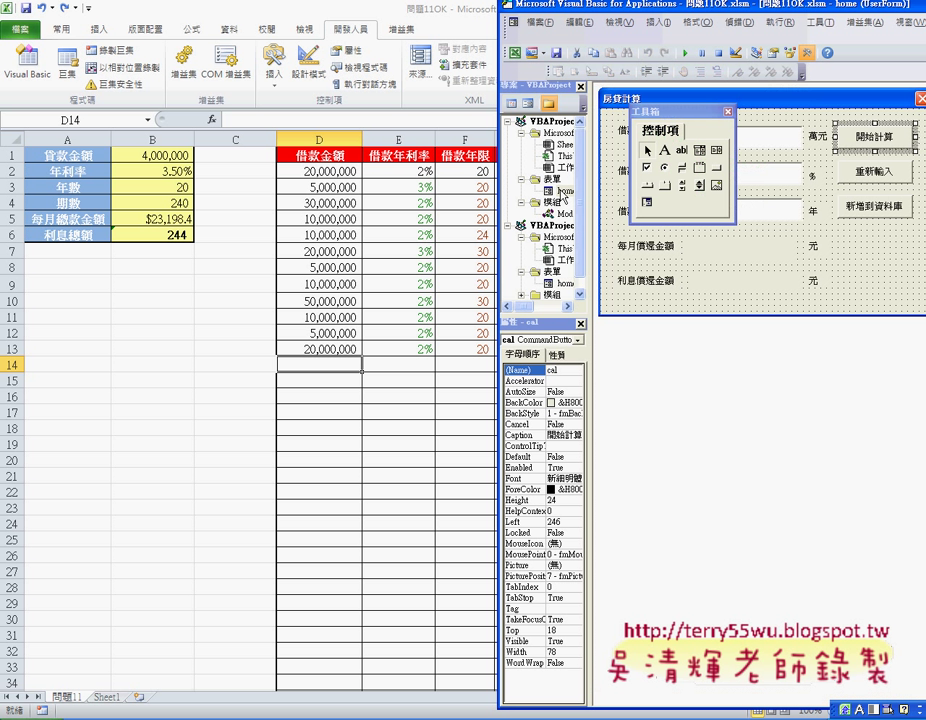
pyautogui.doubleClick(880, 143)
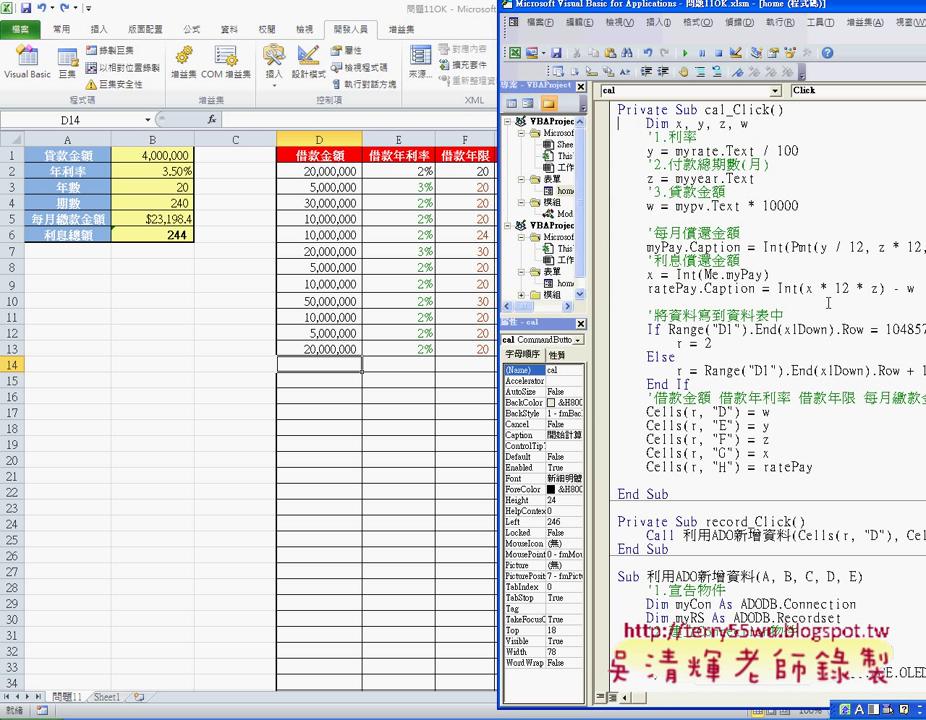
# Append .Caption to ratePay so the Cells(r, "H") line writes ratePay.Caption
pyautogui.doubleClick(810, 466)
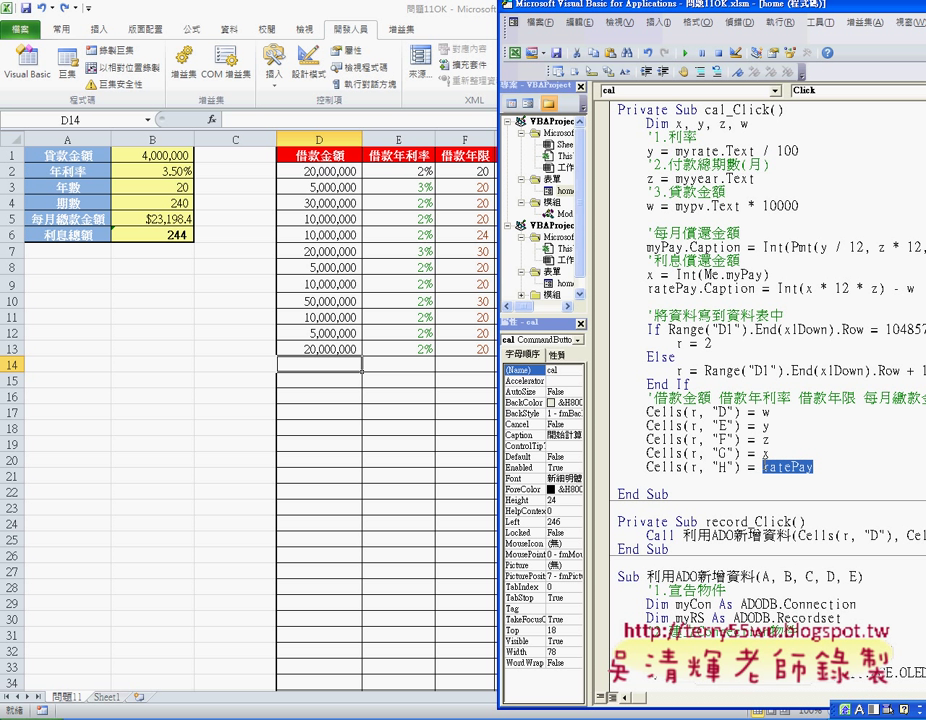
pyautogui.click(829, 466)
pyautogui.write('.')
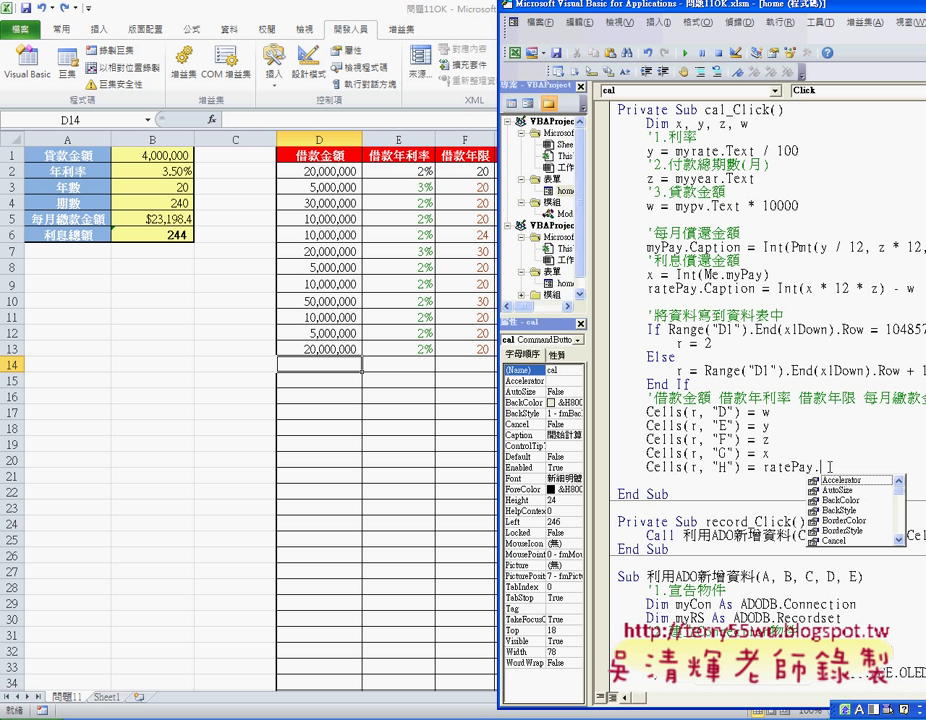
pyautogui.write('C')
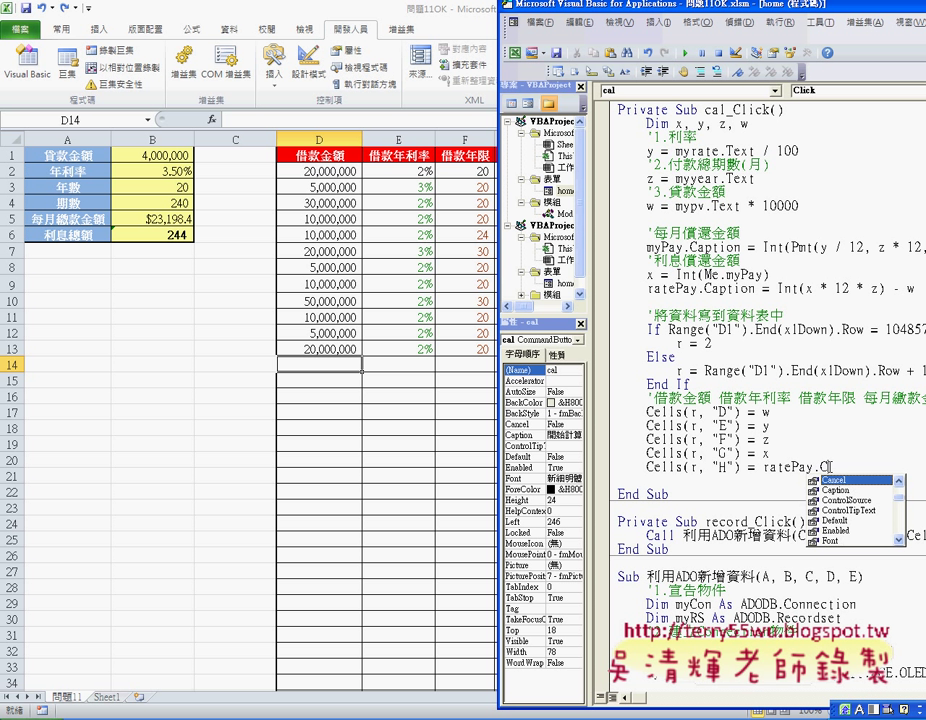
pyautogui.write('a')
pyautogui.press('space')
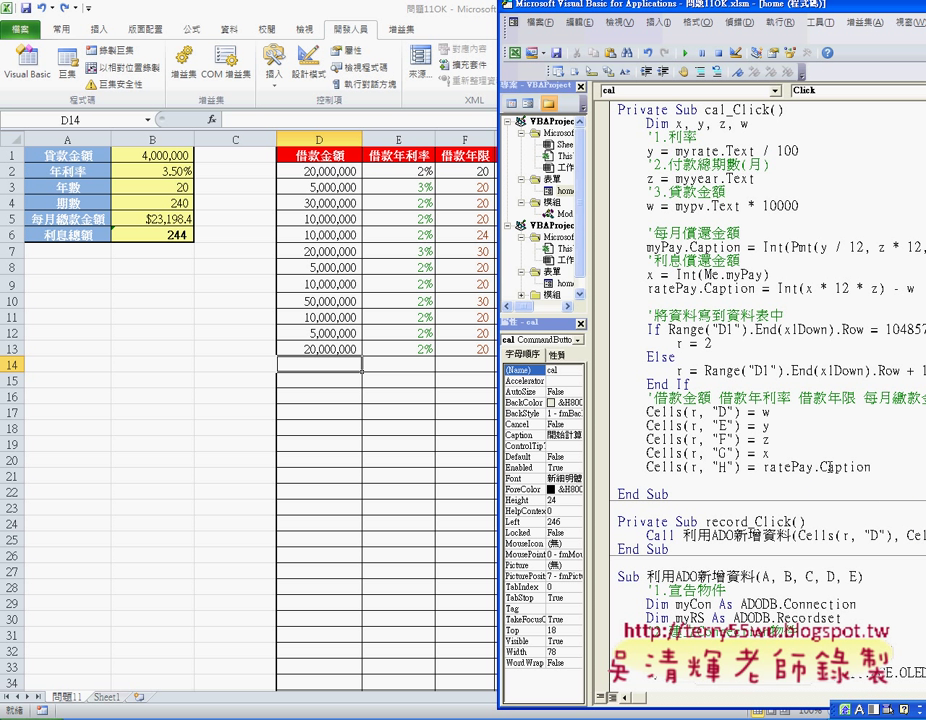
pyautogui.moveTo(837, 466)
pyautogui.mouseDown()
pyautogui.moveTo(811, 466)
pyautogui.moveTo(878, 466)
pyautogui.mouseUp()
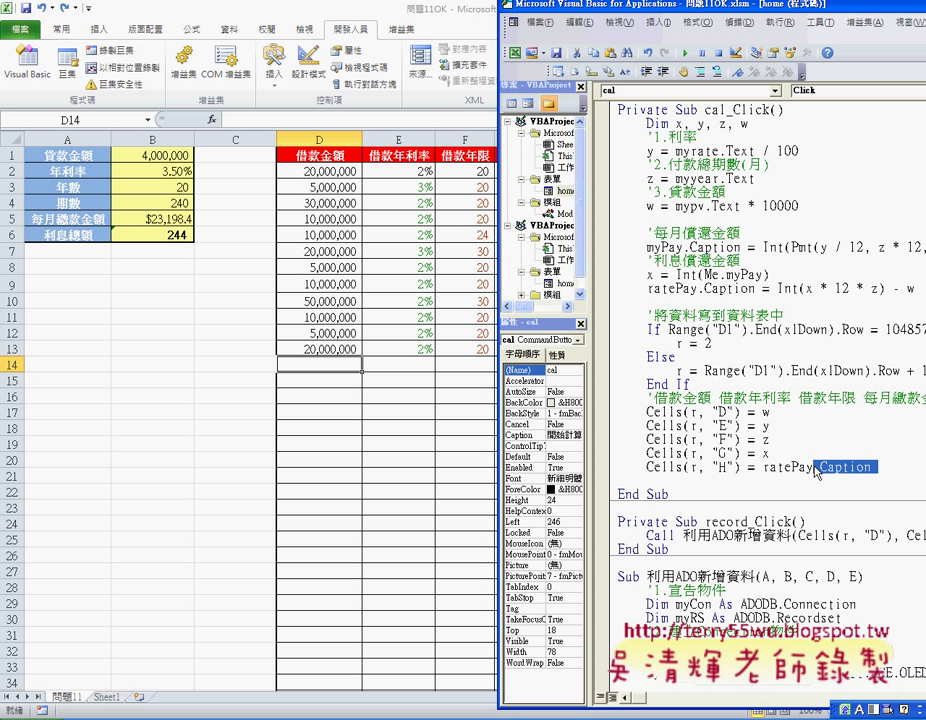
pyautogui.moveTo(770, 466)
pyautogui.mouseDown()
pyautogui.moveTo(836, 466)
pyautogui.moveTo(710, 466)
pyautogui.moveTo(620, 410)
pyautogui.mouseUp()
pyautogui.click(877, 466)
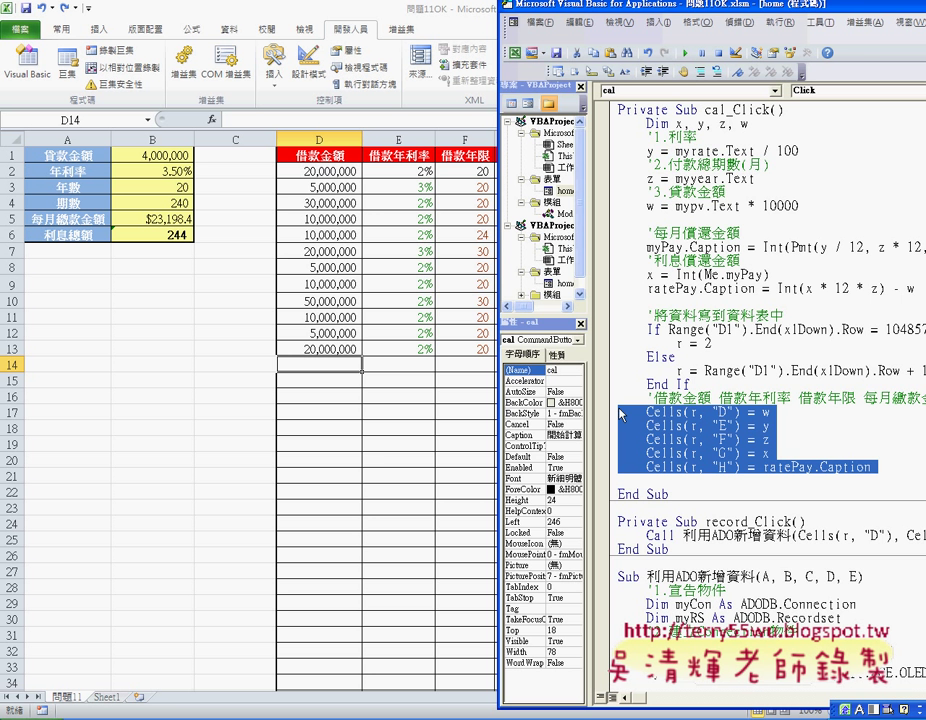
# Open the 房貸計算 loan form and move it below the table
pyautogui.click(387, 365)
pyautogui.click(726, 166)
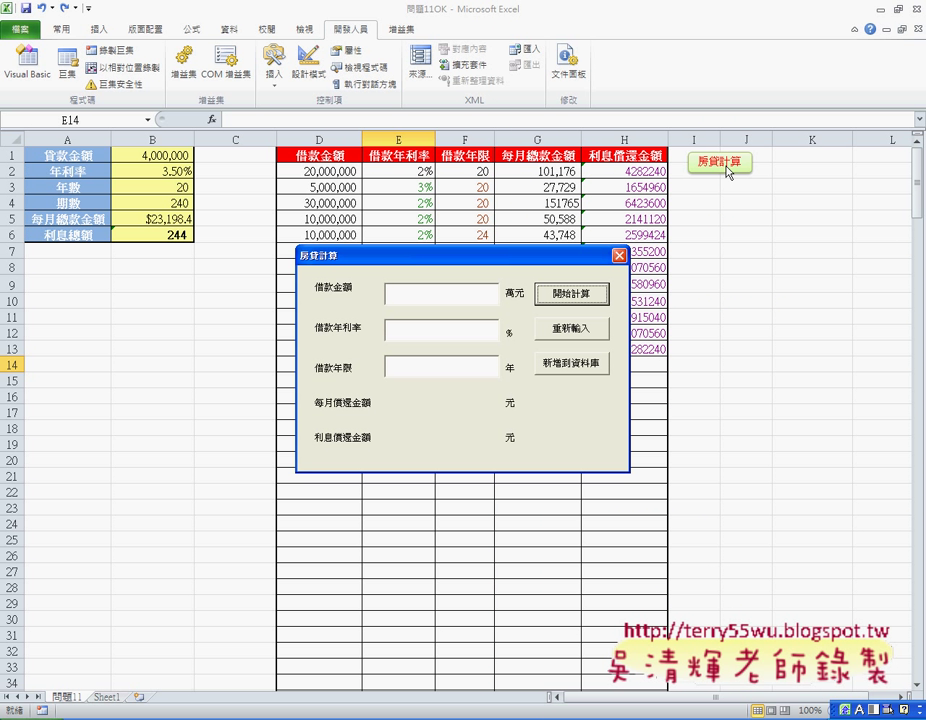
pyautogui.moveTo(472, 262); pyautogui.dragTo(512, 418)
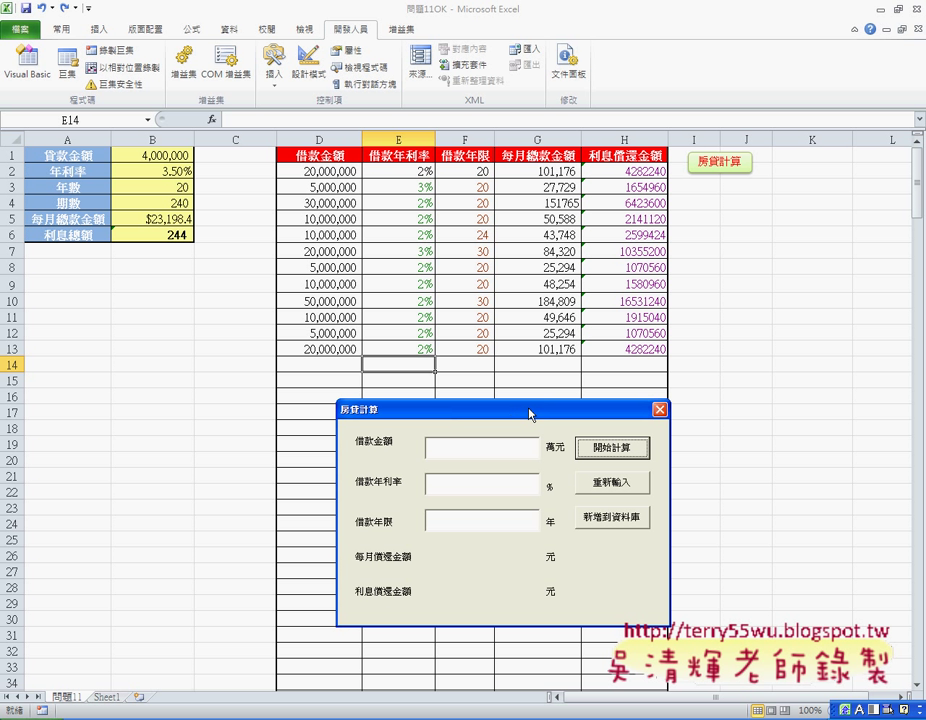
# Enter 600, 2 and 30 and calculate, giving 22177 monthly and 1983720 interest in row 14
pyautogui.click(493, 447)
pyautogui.write('600')
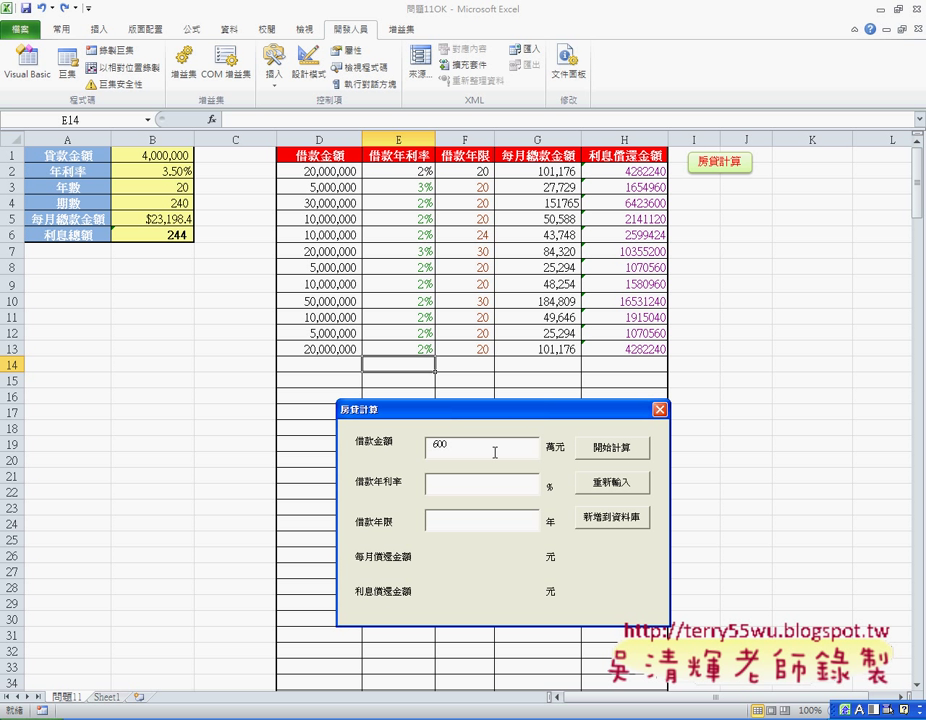
pyautogui.press('Tab')
pyautogui.write('2')
pyautogui.press('Tab')
pyautogui.write('30')
pyautogui.click(612, 447)
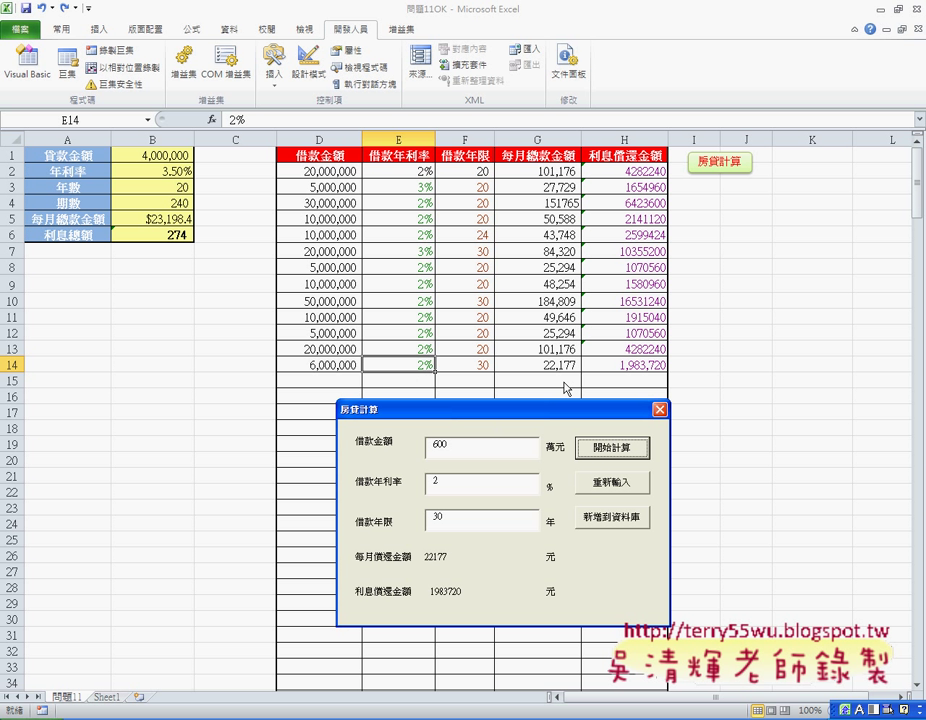